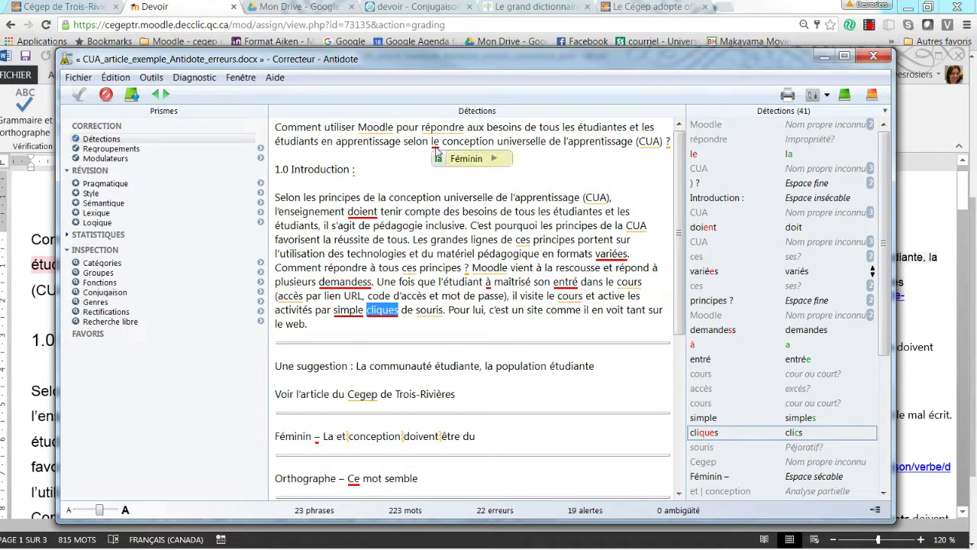
Expand the Féminin explanation for the flagged word "le" in the title and select its full text.
click(437, 153)
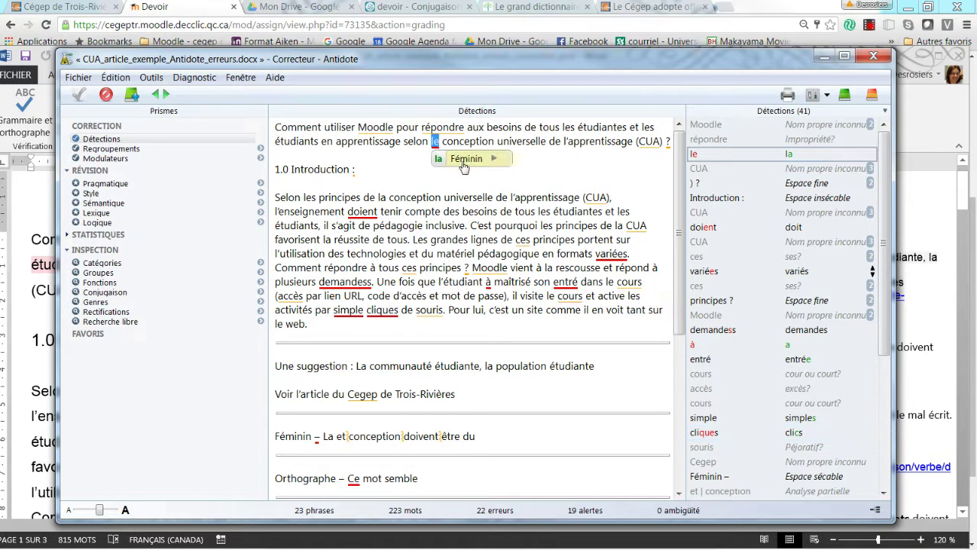
mouse_move(463, 163)
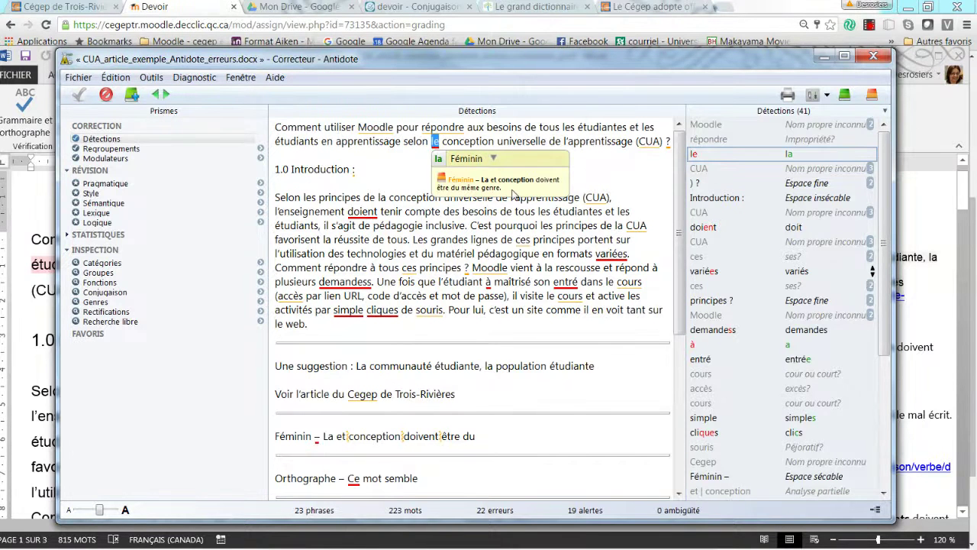
triple_click(452, 181)
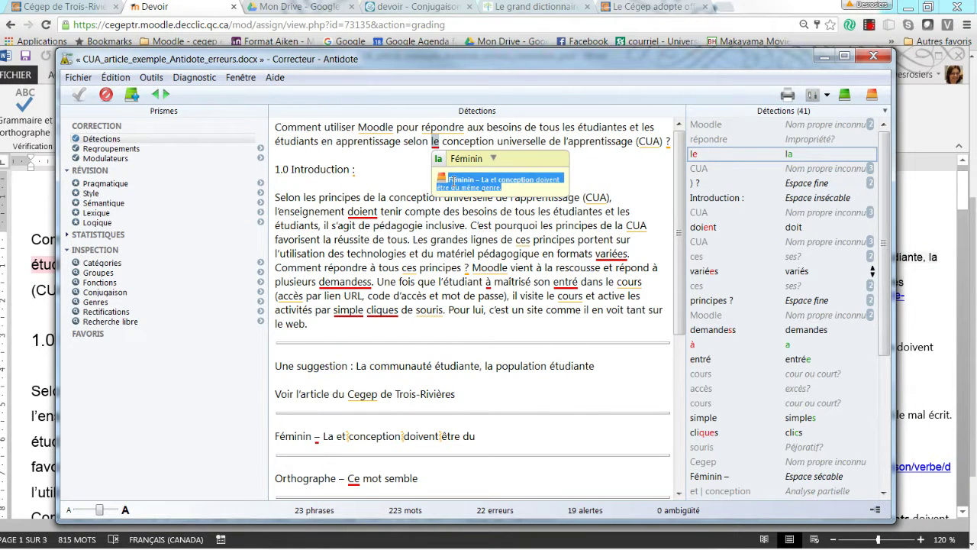
click(546, 67)
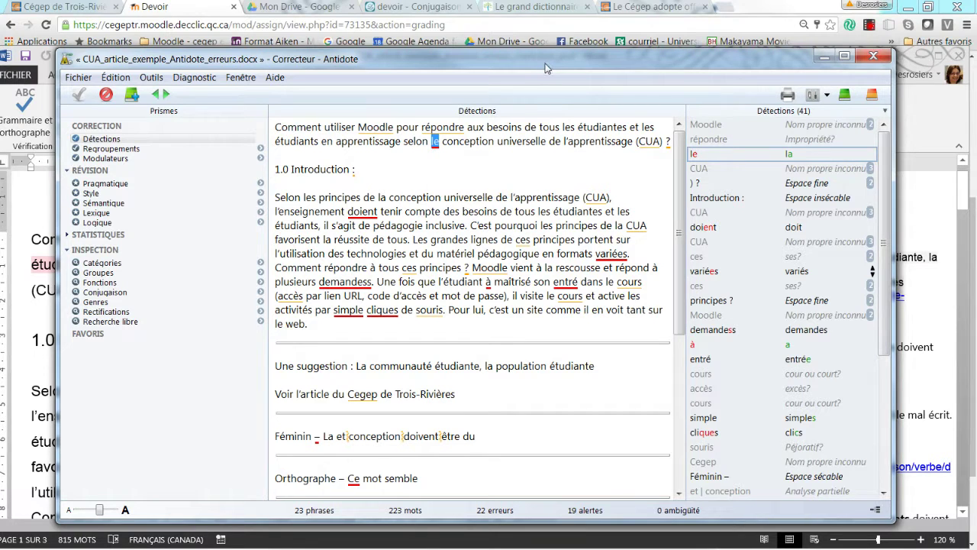
Reposition the Antidote window over the commented Word document and preview the corrections for "demandess", "variées", "cliques", "doient" and "entré".
drag(520, 56, 0, 76)
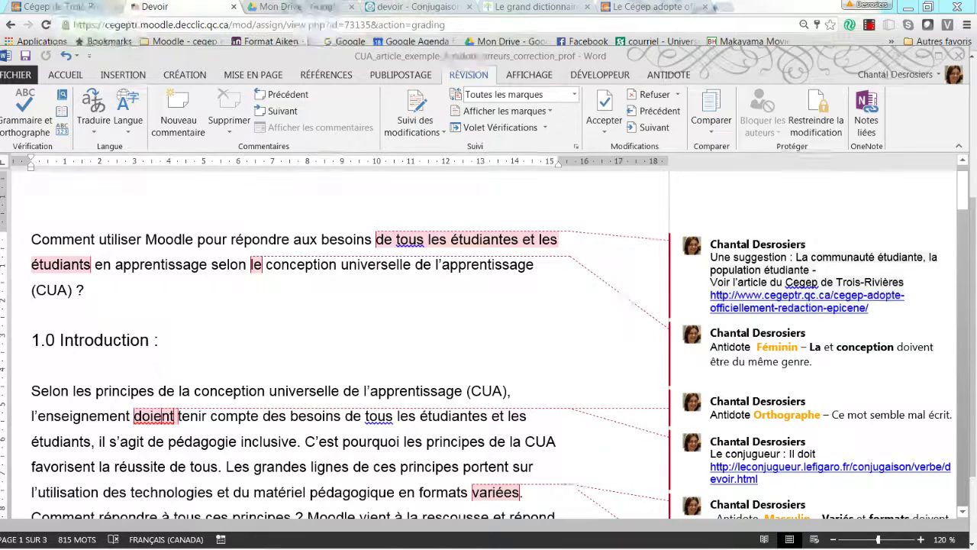
drag(0, 138, 453, 91)
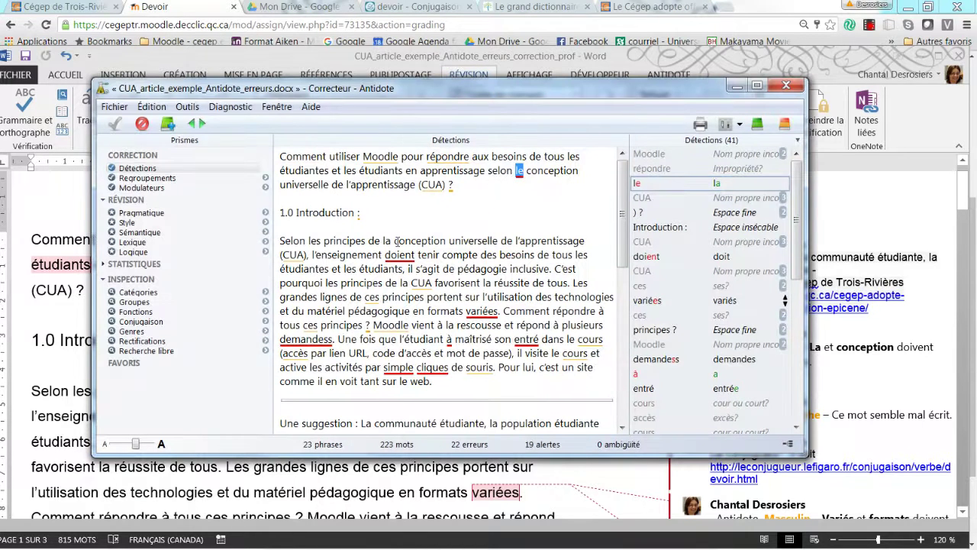
mouse_move(321, 345)
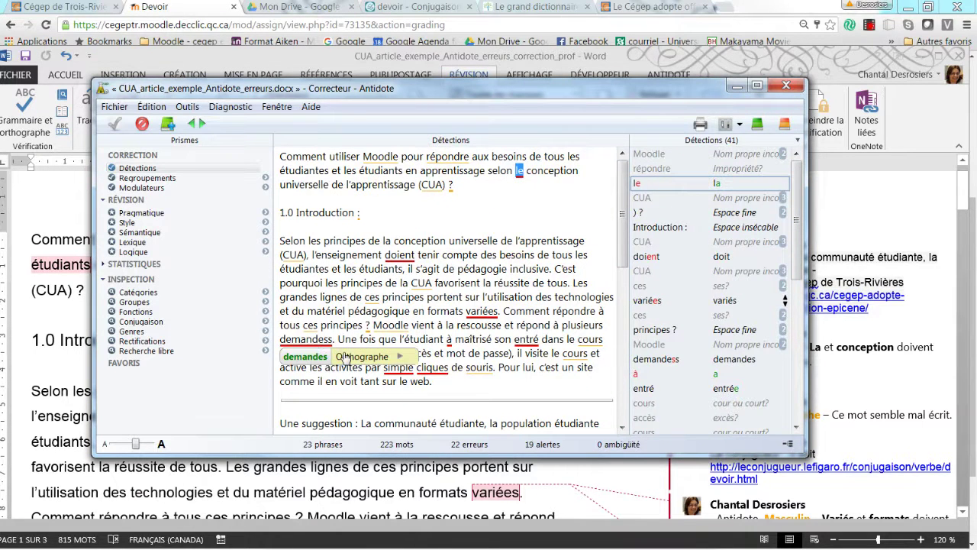
mouse_move(485, 316)
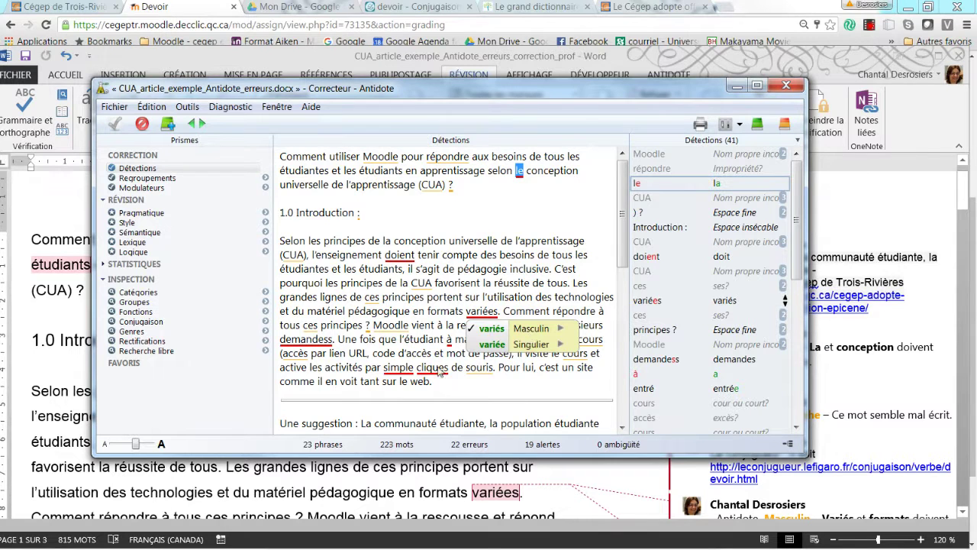
mouse_move(408, 376)
mouse_move(437, 373)
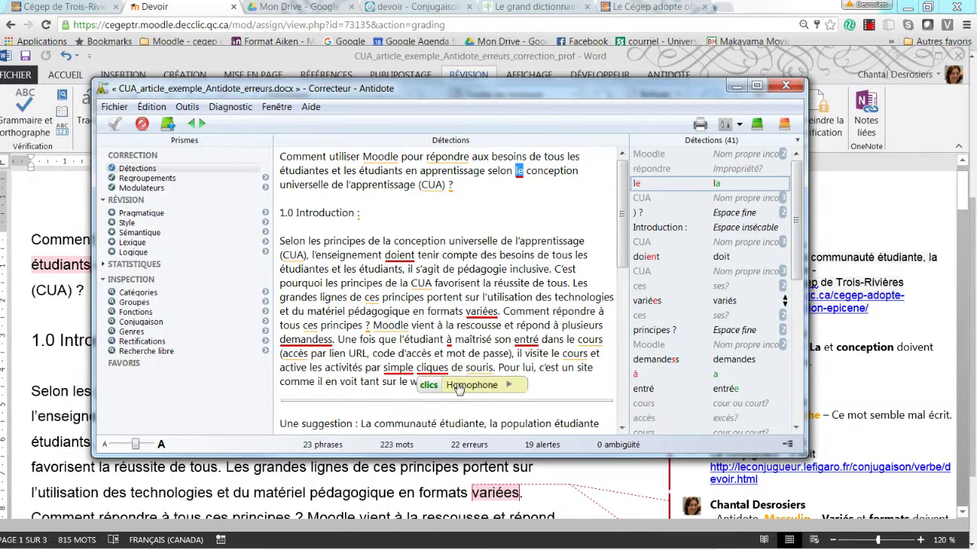
mouse_move(403, 260)
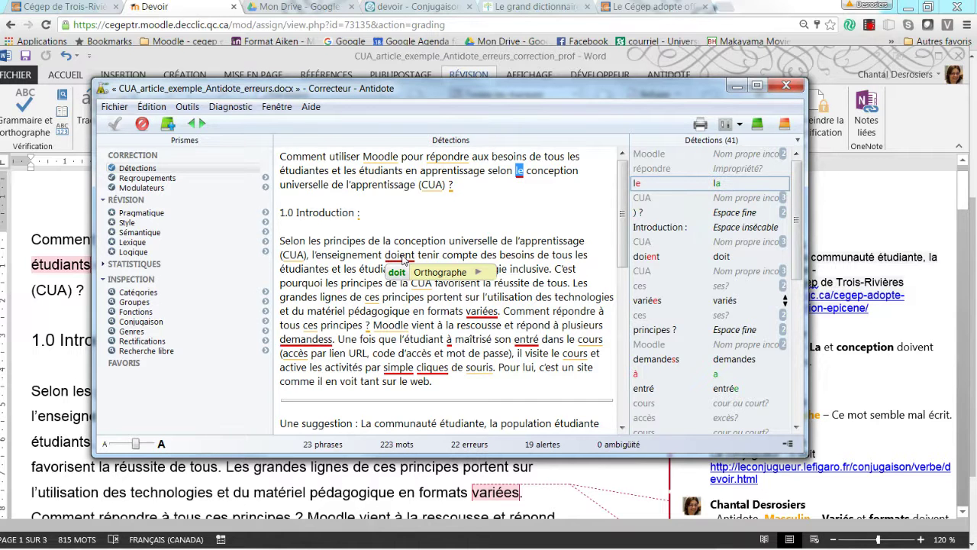
mouse_move(529, 348)
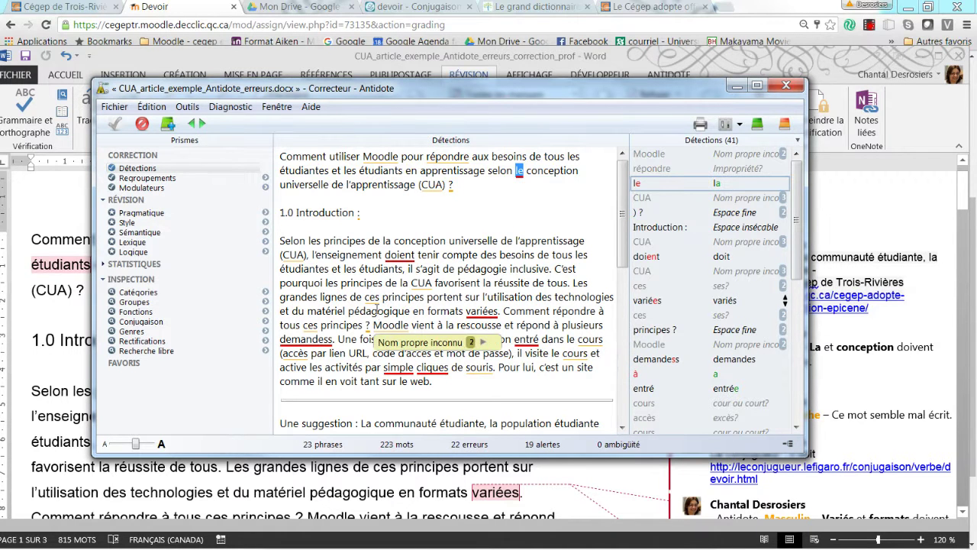
Expand the explanation of the "Nom propre inconnu" alert on "CUA" in the introduction's second sentence.
mouse_move(375, 294)
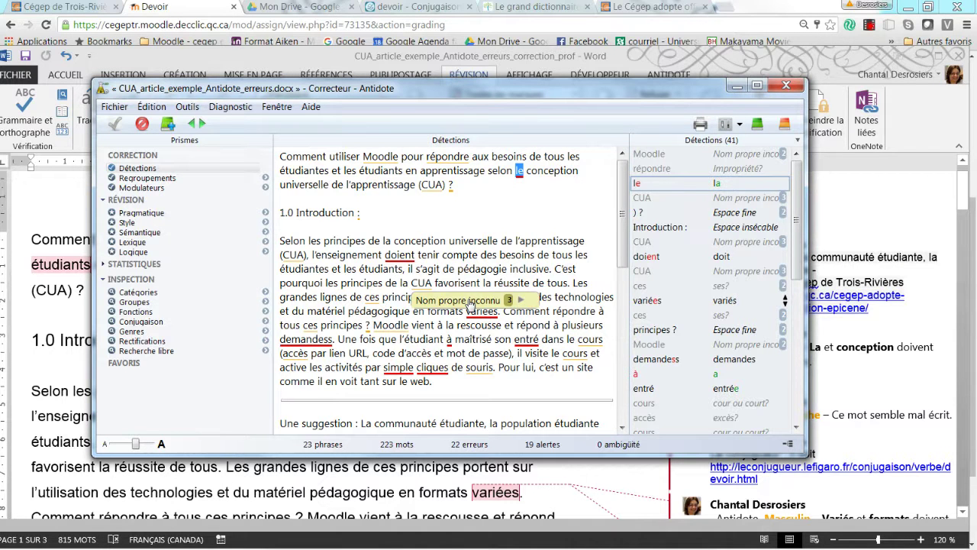
click(520, 300)
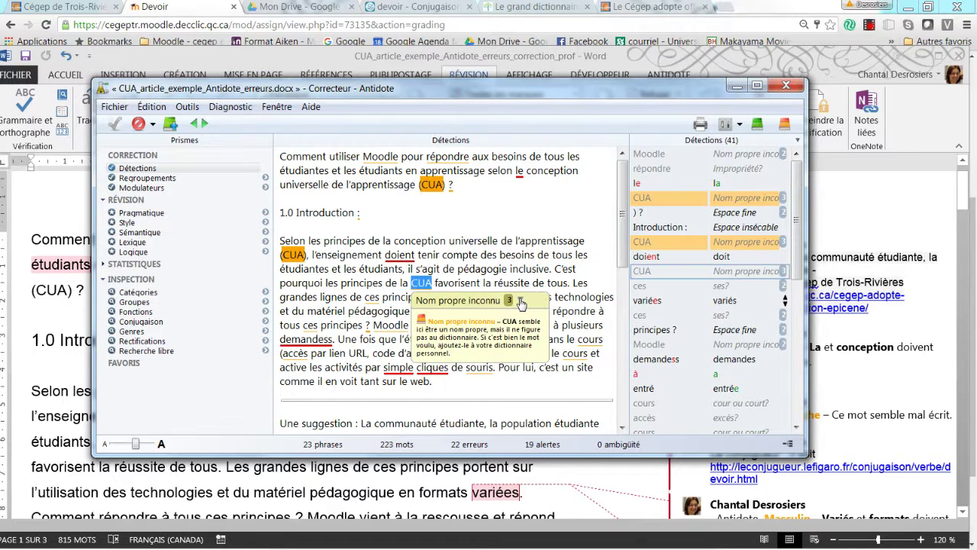
click(503, 213)
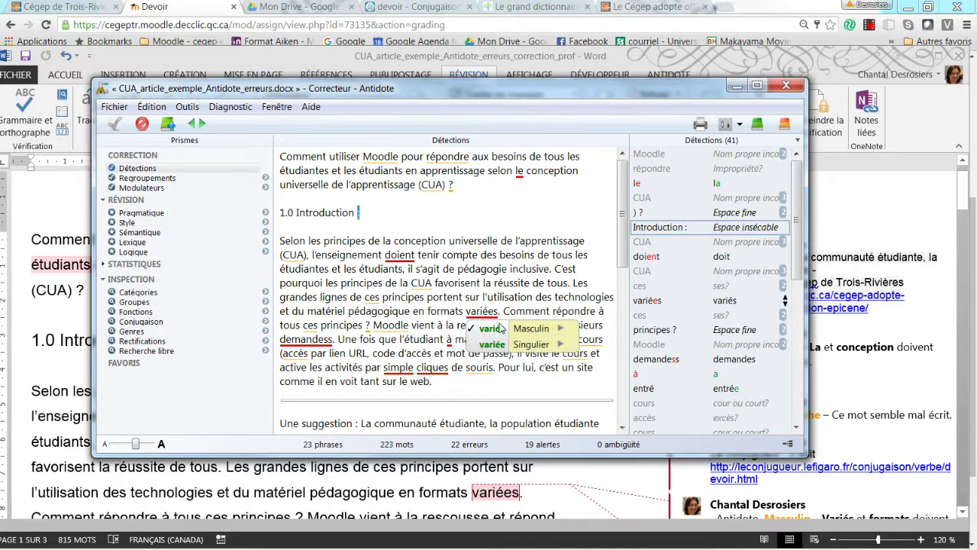
Read the Masculin explanation for "variées", choose the Singulier alternative "variée", and close the corrector window.
click(548, 334)
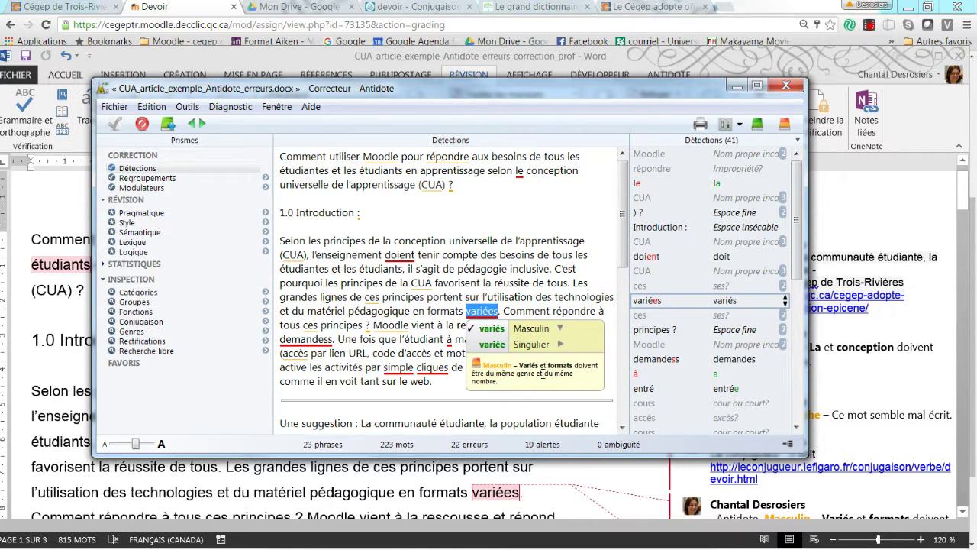
click(559, 346)
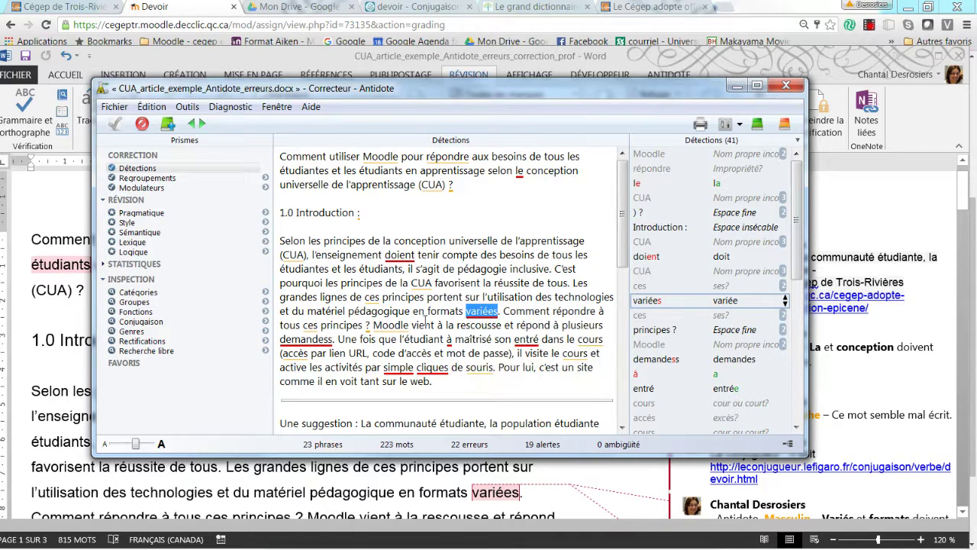
mouse_move(489, 317)
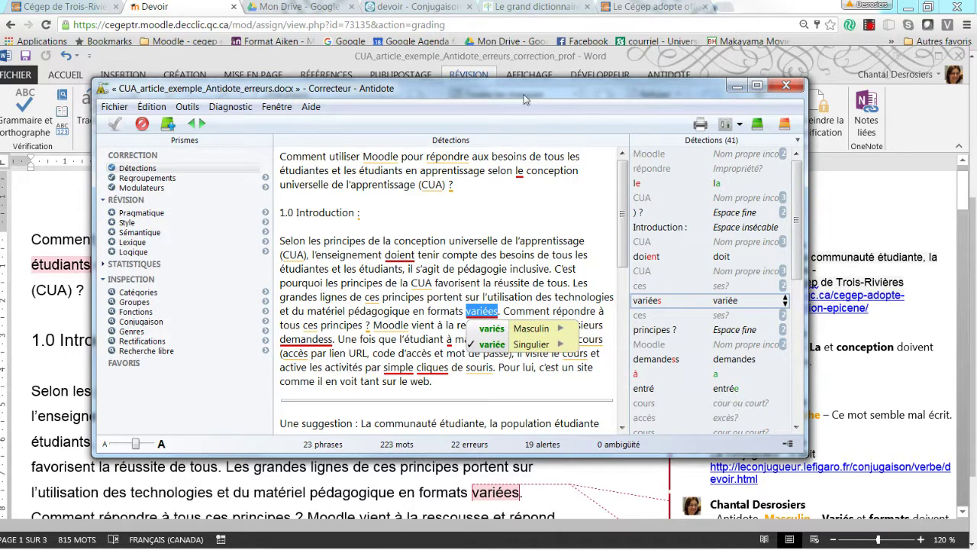
click(785, 85)
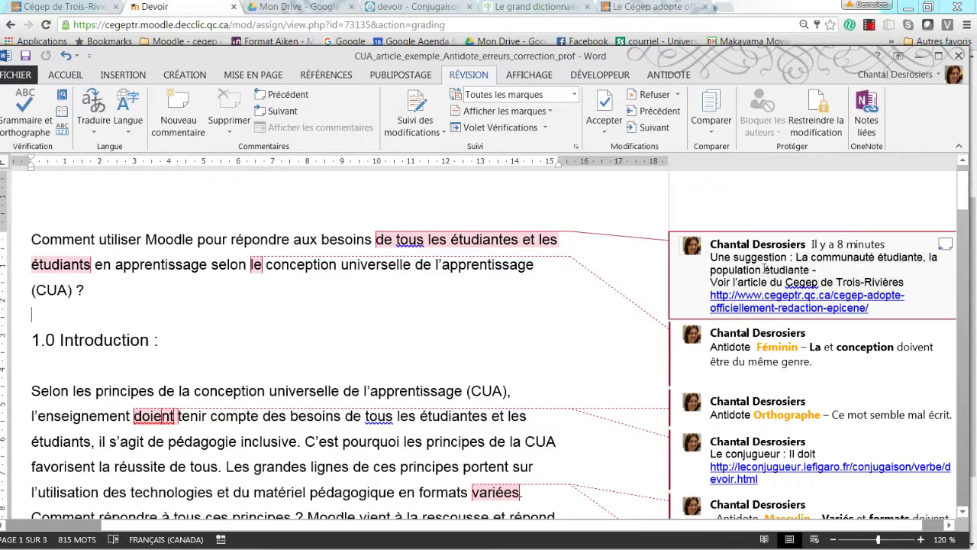
Open the Cégep article on rédaction épicène cited in the first comment and view its examples of recommended wording.
ctrl+click(768, 303)
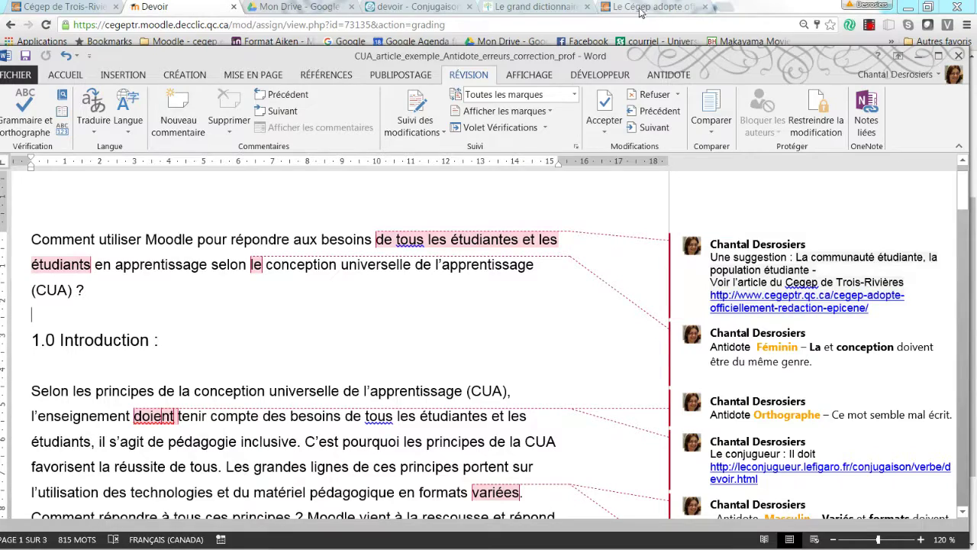
scroll(588, 304, down, 3)
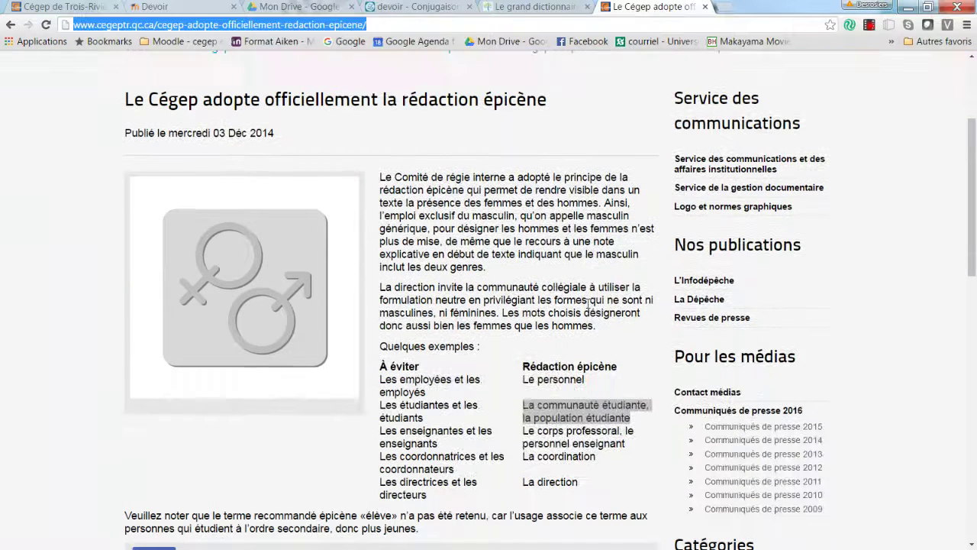
click(512, 355)
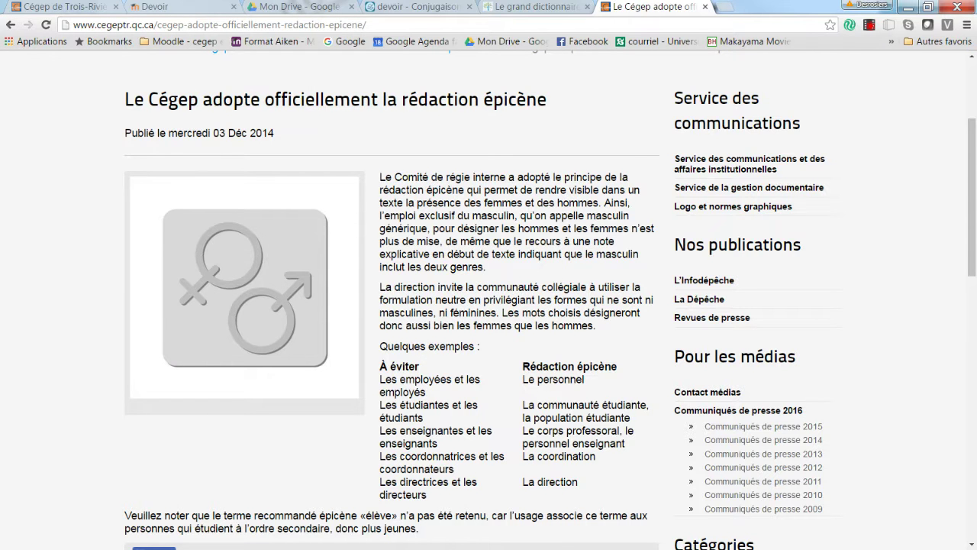
Switch back to the Word document and review the margin comments down to the conjugator link for "doient".
key(alt+Tab)
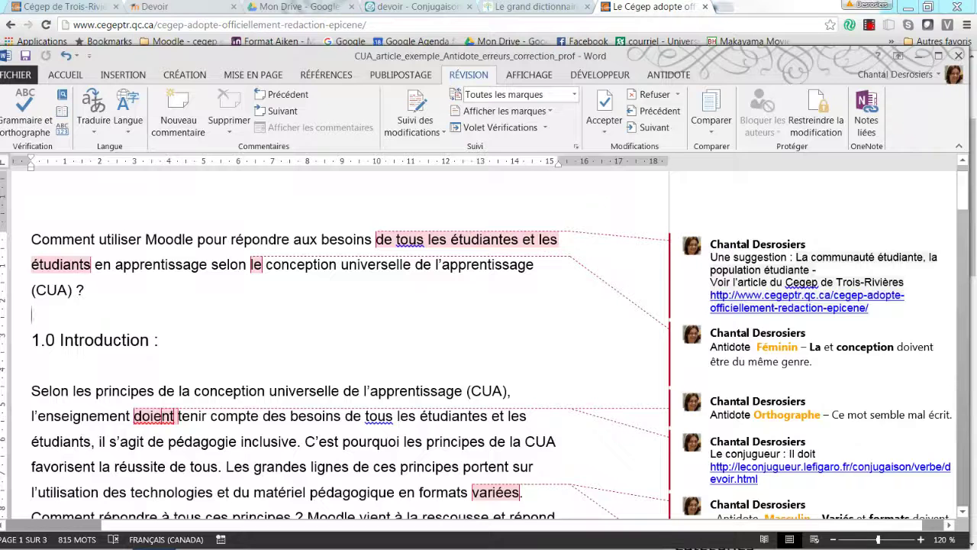
scroll(426, 317, down, 1)
scroll(425, 318, up, 1)
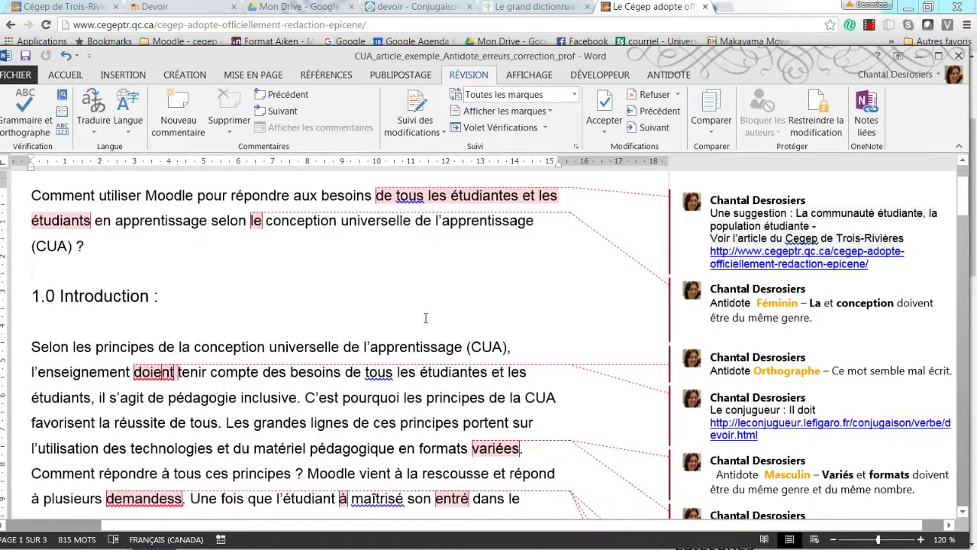
scroll(425, 318, down, 2)
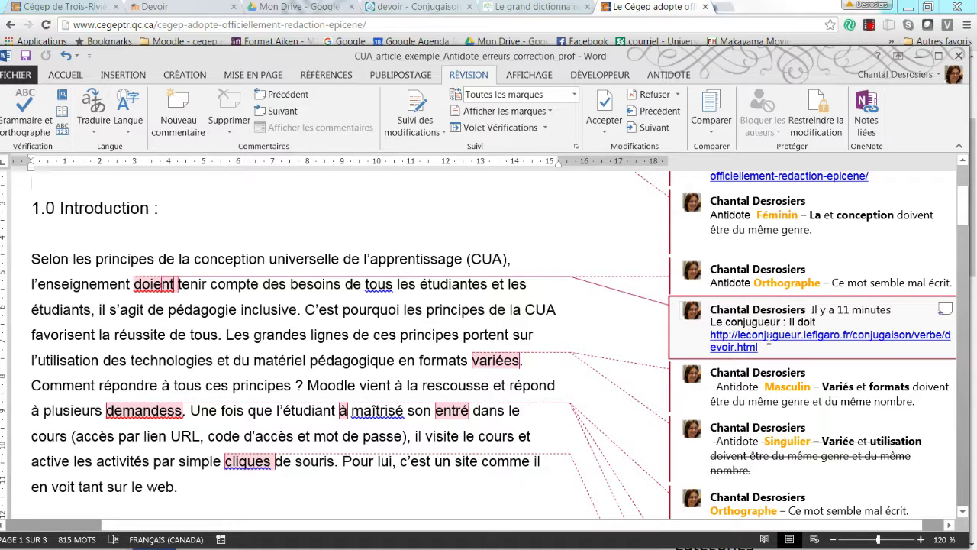
Switch to the browser's Le Figaro conjugation page for "devoir" and highlight the third-person singular form in the present indicative.
click(430, 7)
click(430, 8)
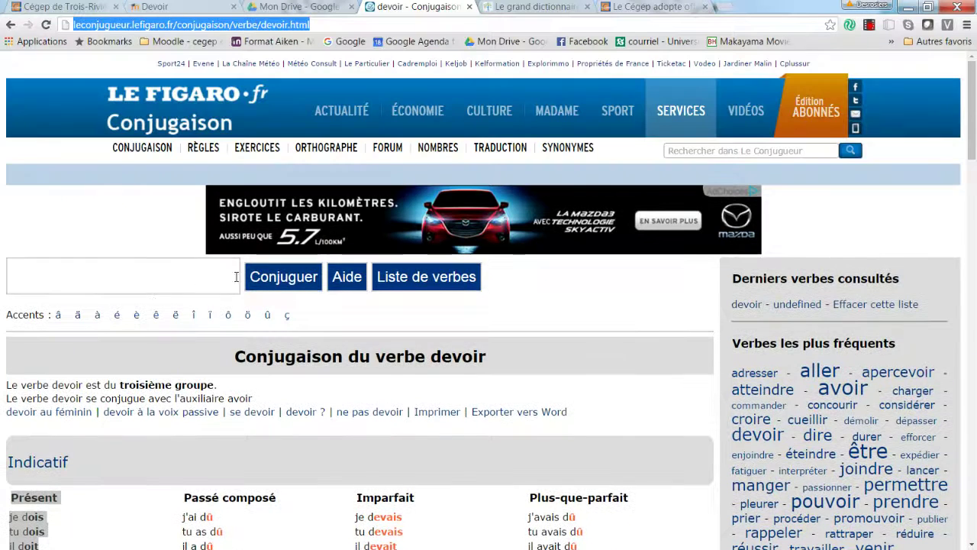
click(141, 276)
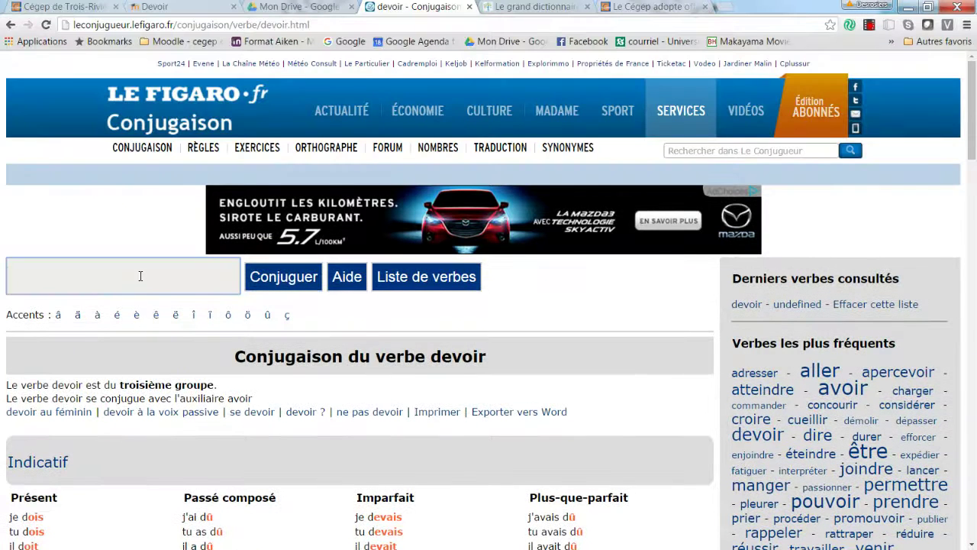
scroll(140, 314, down, 2)
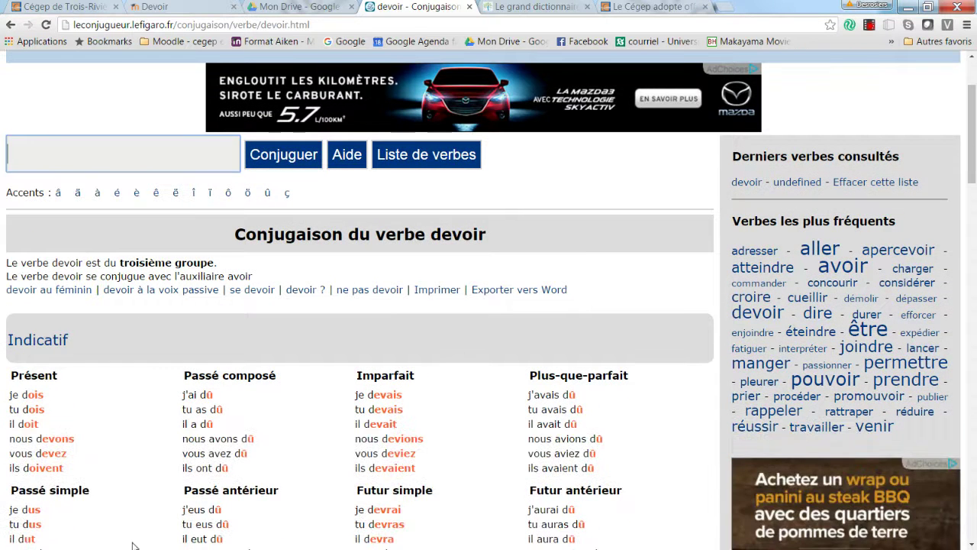
scroll(230, 420, down, 2)
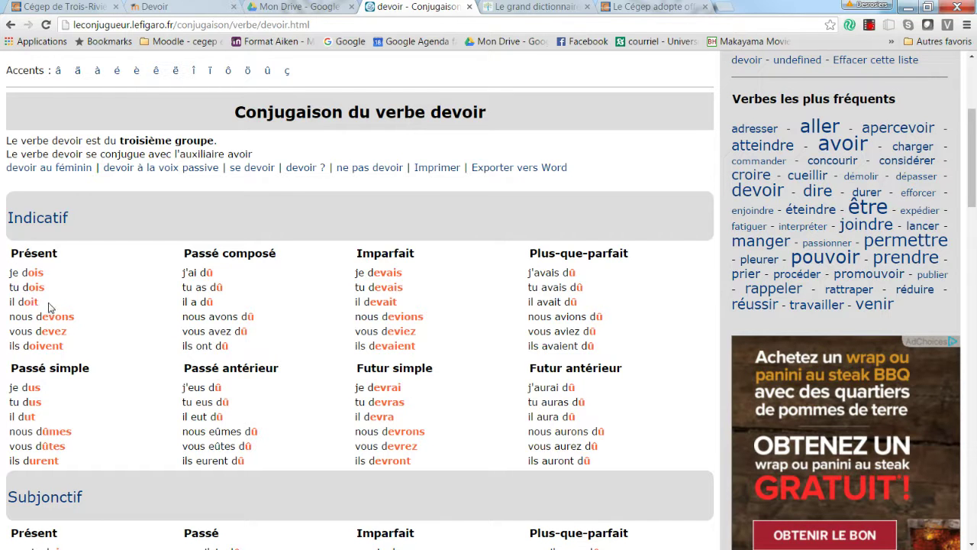
drag(40, 303, 18, 302)
Return to the Word document and review the remaining correction comments through the Homophone note on "cliques", then back up to "doient".
key(alt+Tab)
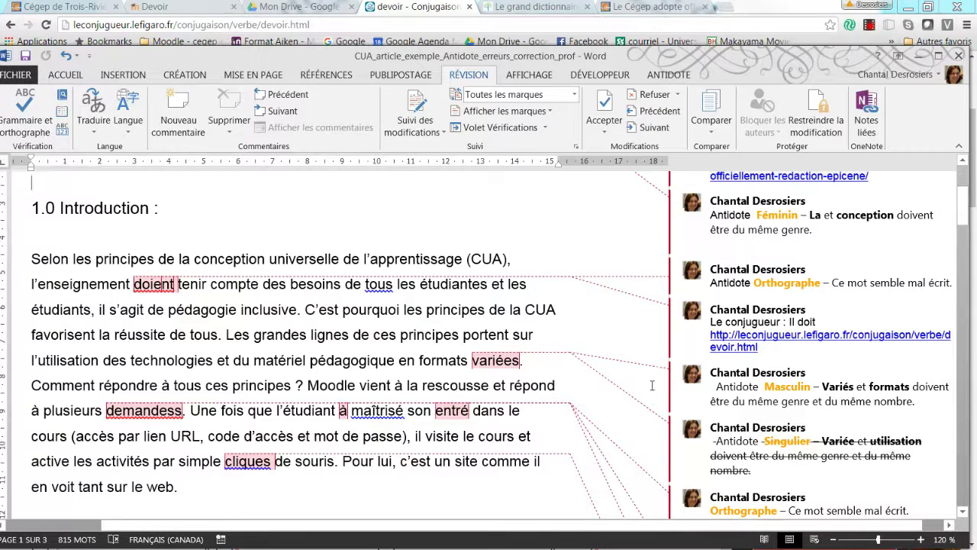
scroll(736, 390, down, 3)
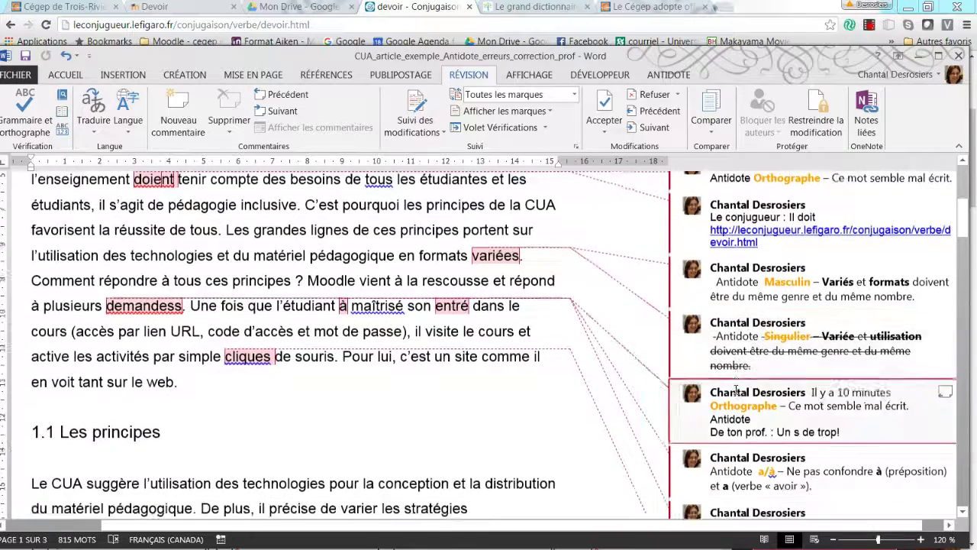
scroll(735, 390, down, 2)
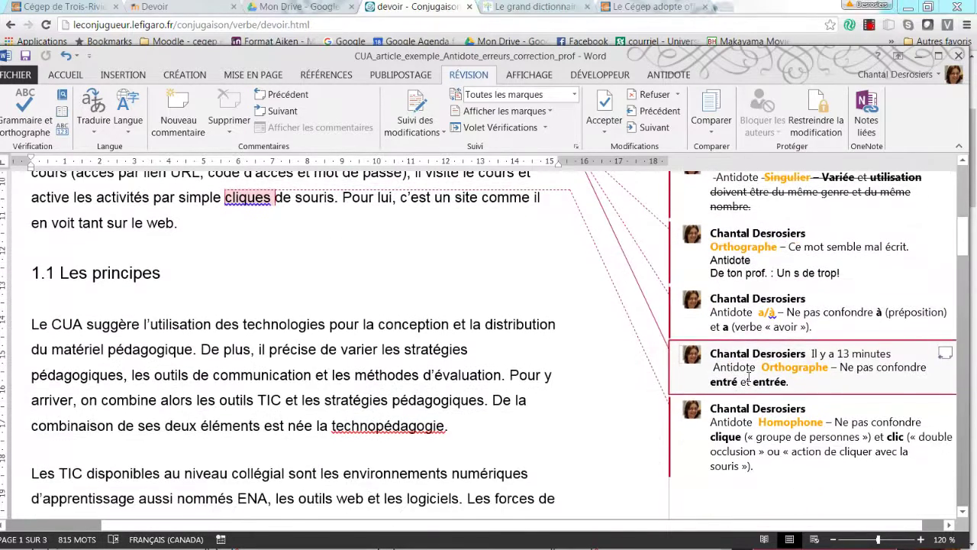
scroll(735, 447, down, 1)
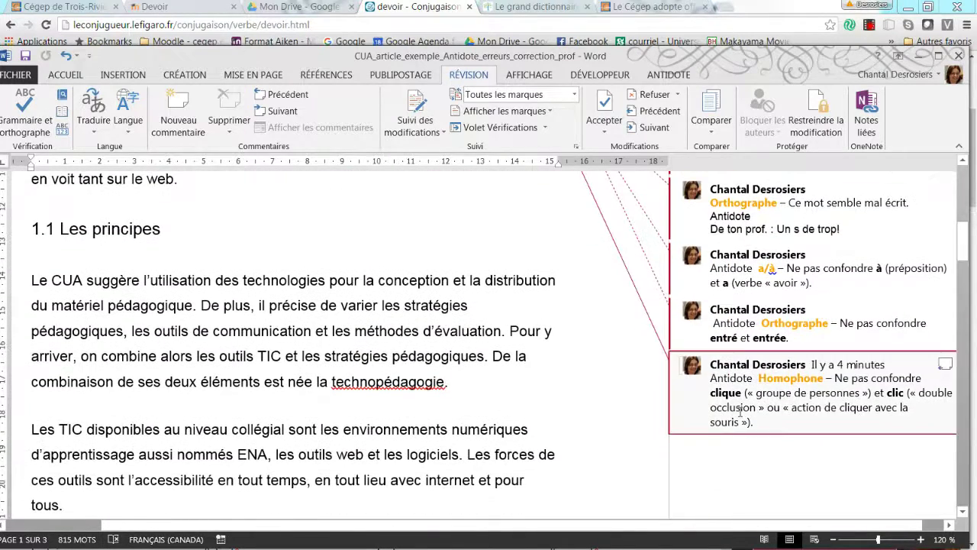
scroll(741, 410, up, 2)
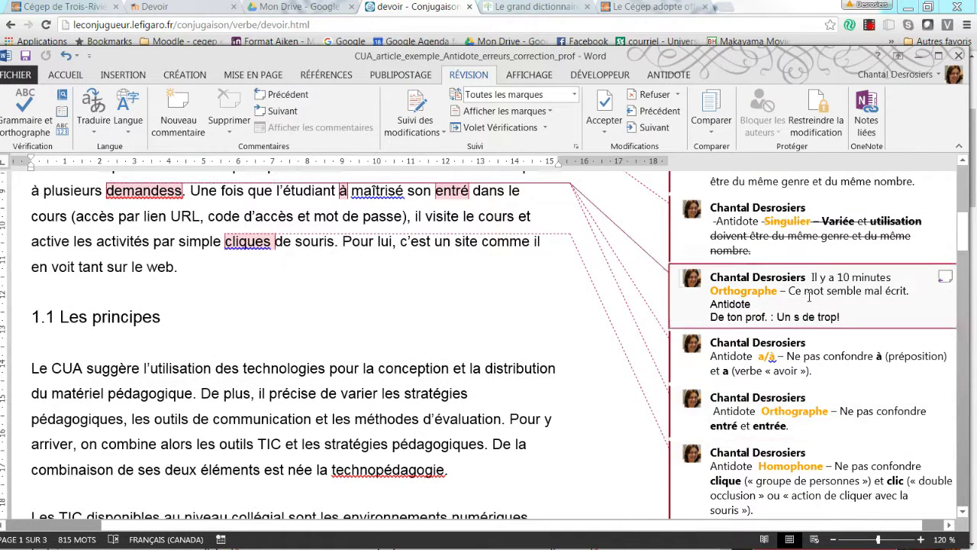
scroll(755, 260, up, 1)
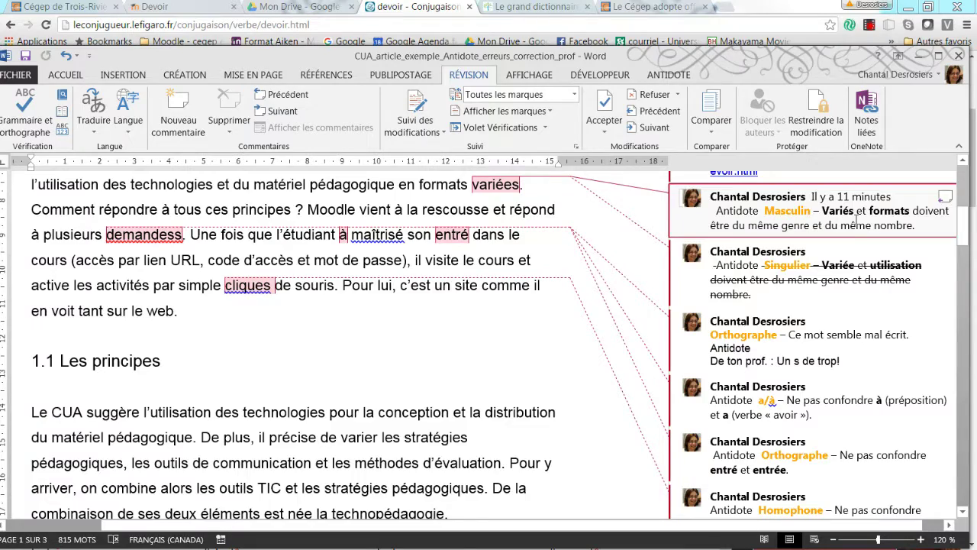
scroll(843, 280, up, 5)
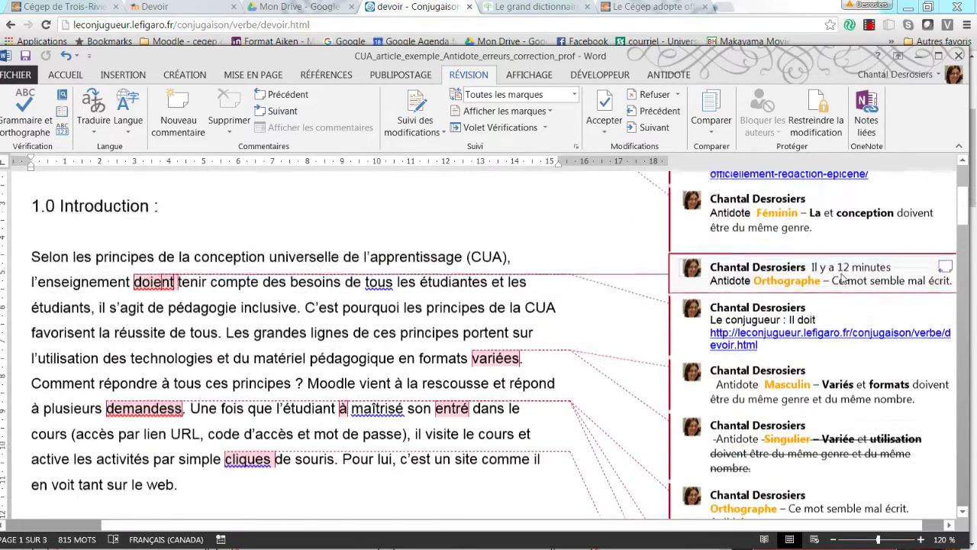
Switch from the Word document to the browser's Grand dictionnaire terminologique and go back to its home page.
scroll(840, 279, up, 3)
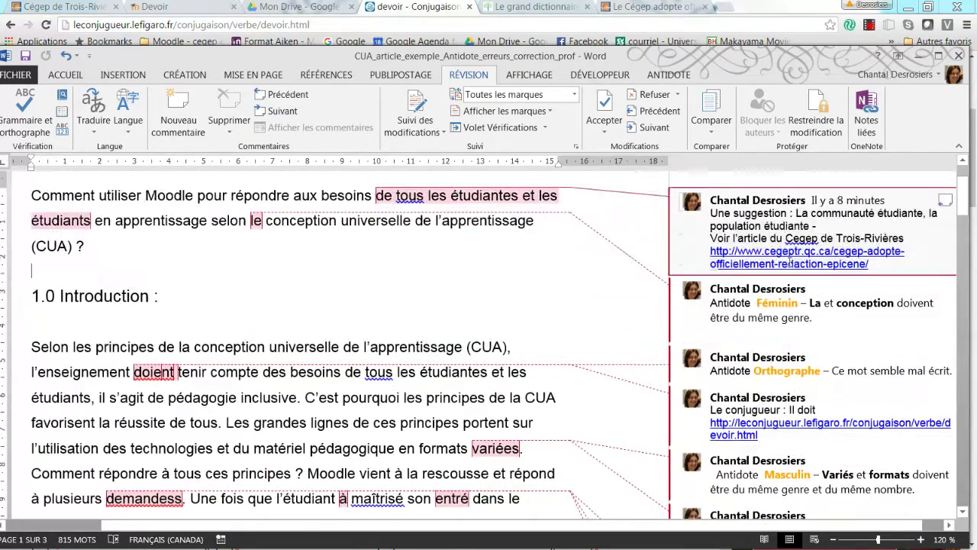
click(539, 7)
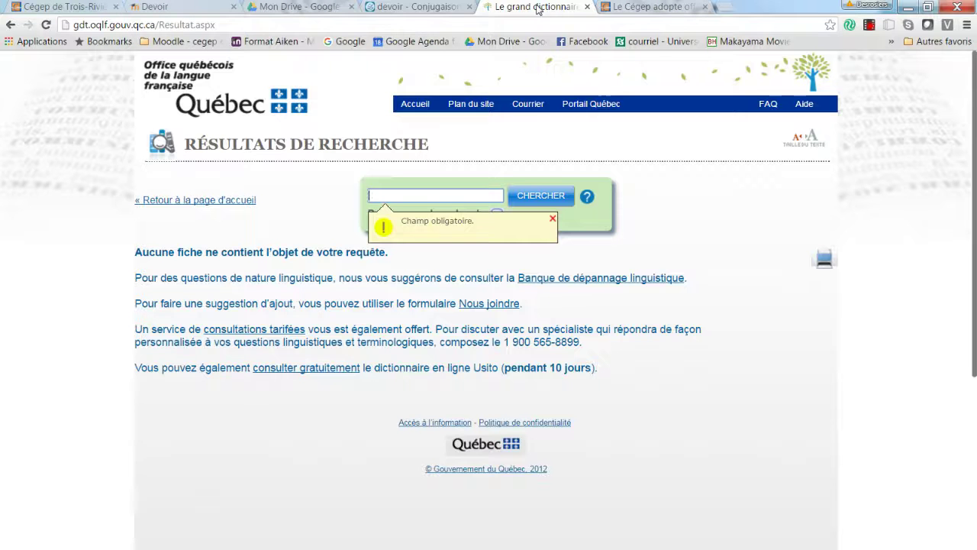
click(730, 283)
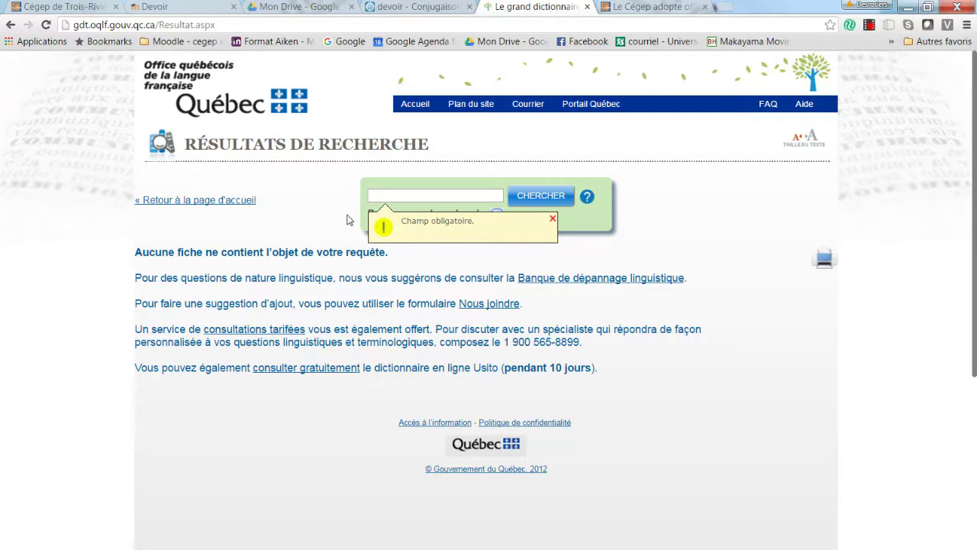
click(10, 24)
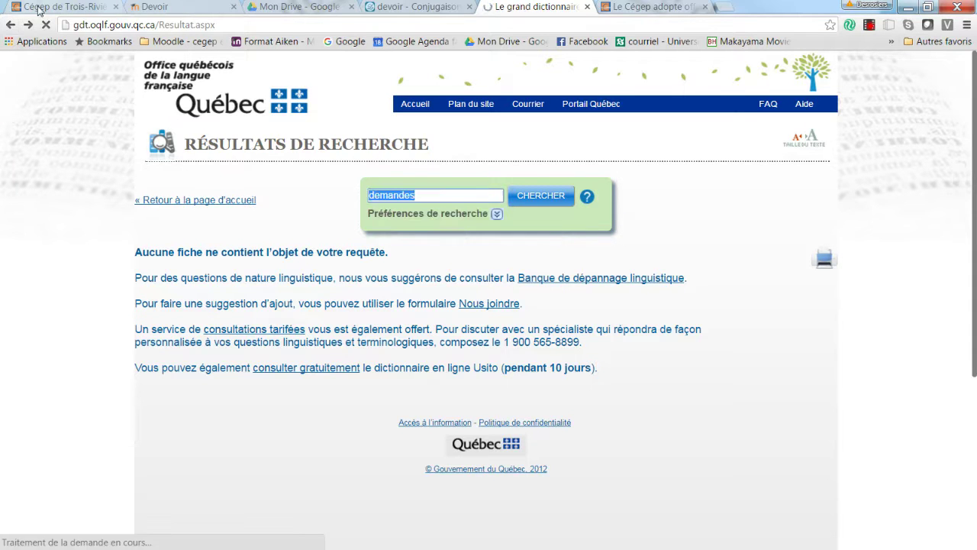
click(10, 24)
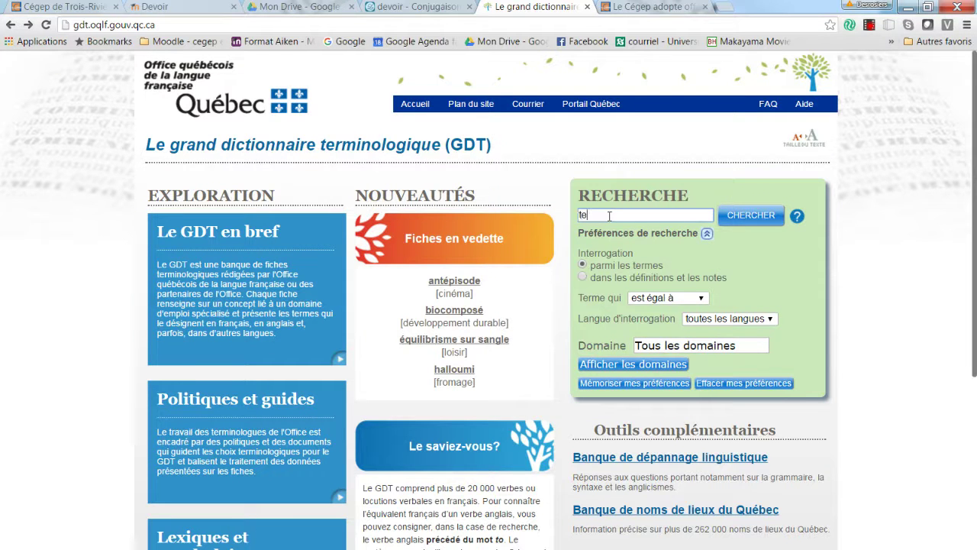
Look up the term "technopédagogie" in the Grand dictionnaire terminologique.
click(609, 216)
text(technopéd)
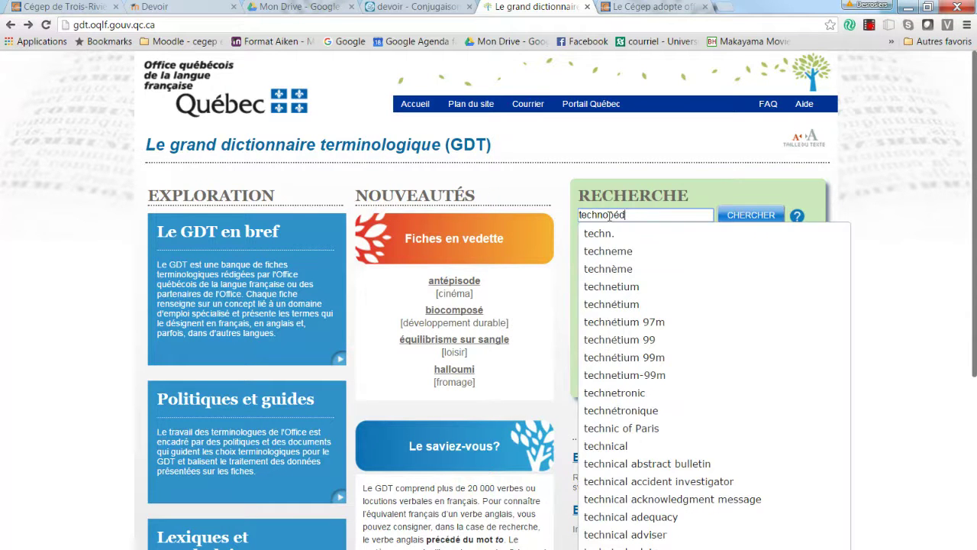
text(agogie)
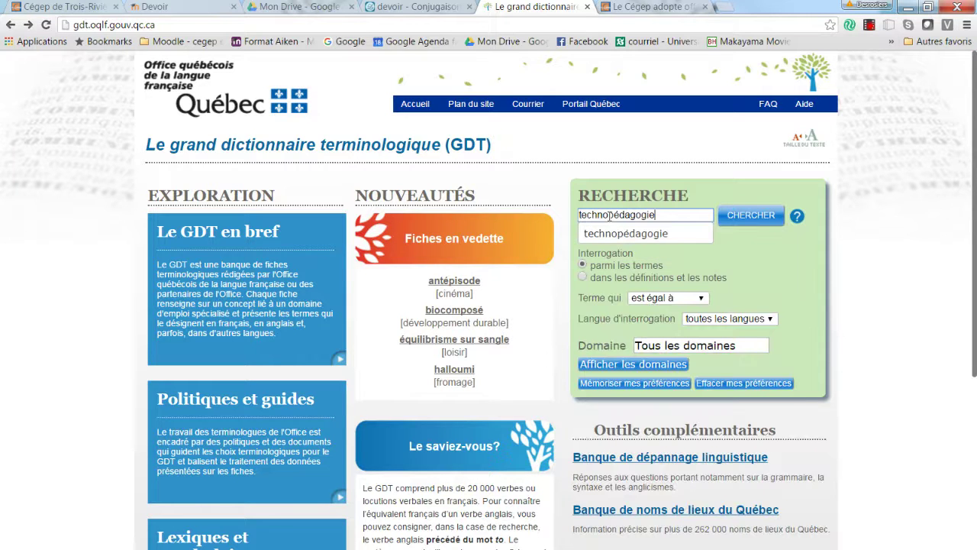
key(Return)
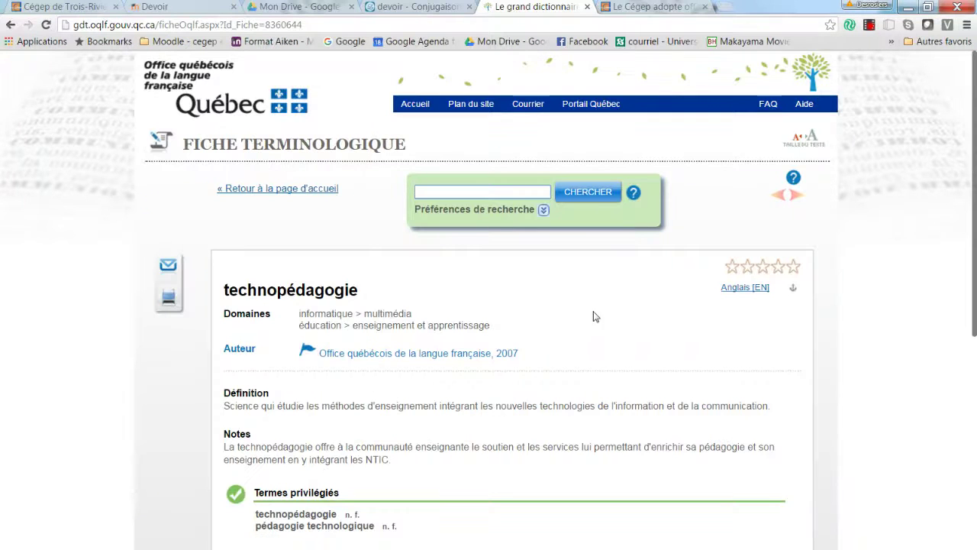
Examine the technopédagogie entry's definition, preferred terms, discouraged term and English equivalents.
scroll(589, 323, down, 2)
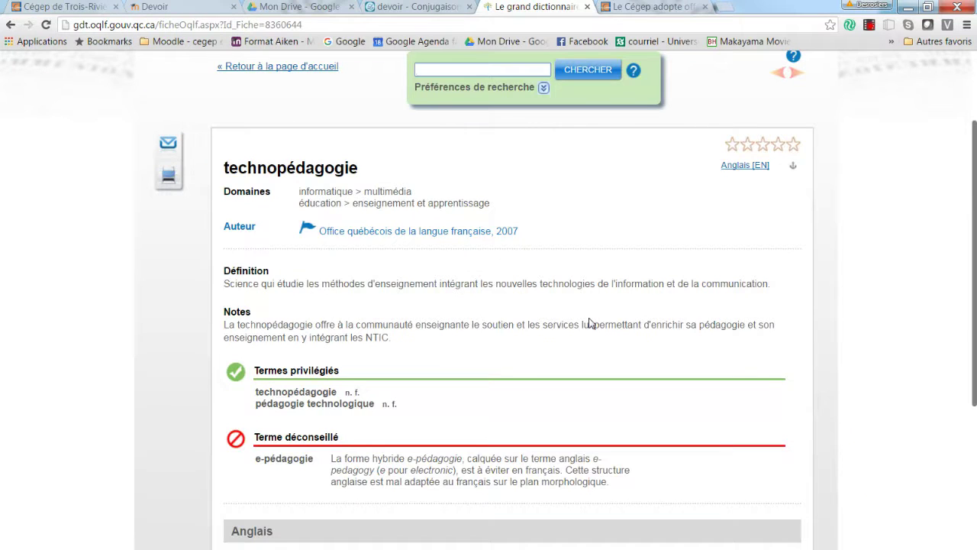
scroll(493, 353, down, 2)
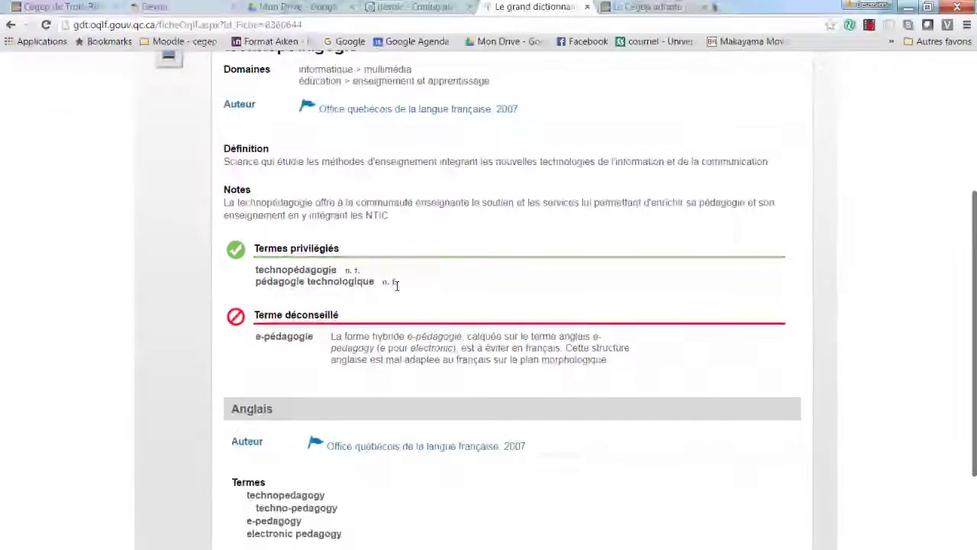
scroll(419, 215, up, 2)
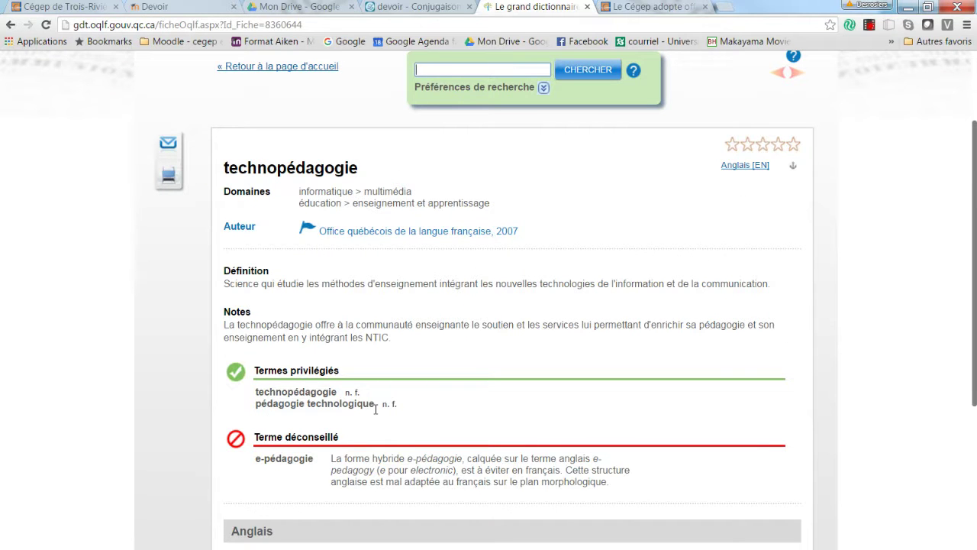
scroll(497, 386, down, 2)
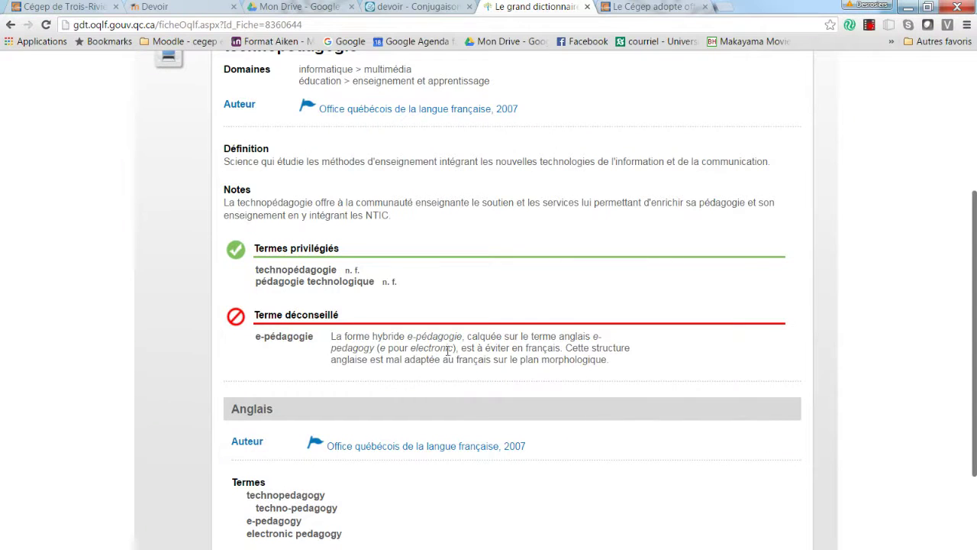
scroll(612, 345, down, 2)
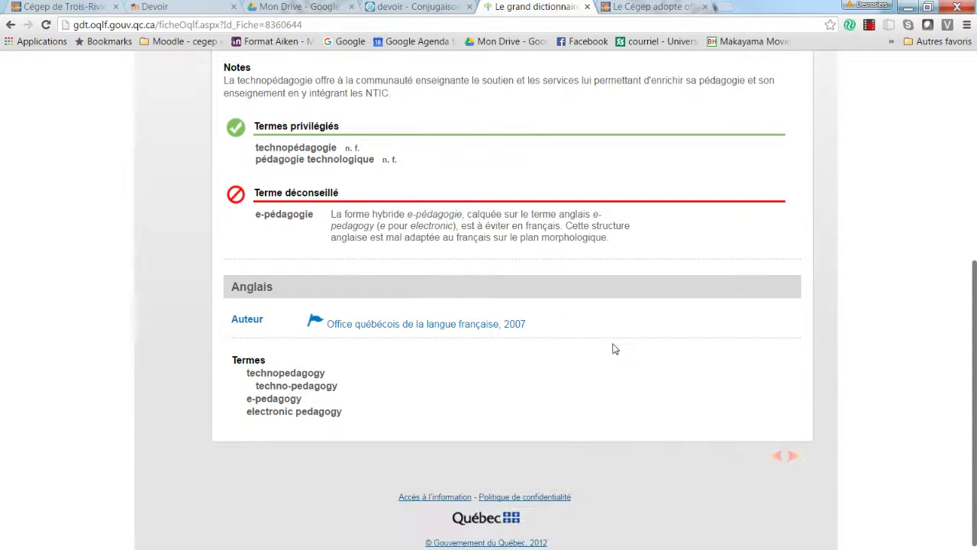
scroll(613, 344, up, 3)
scroll(607, 348, up, 2)
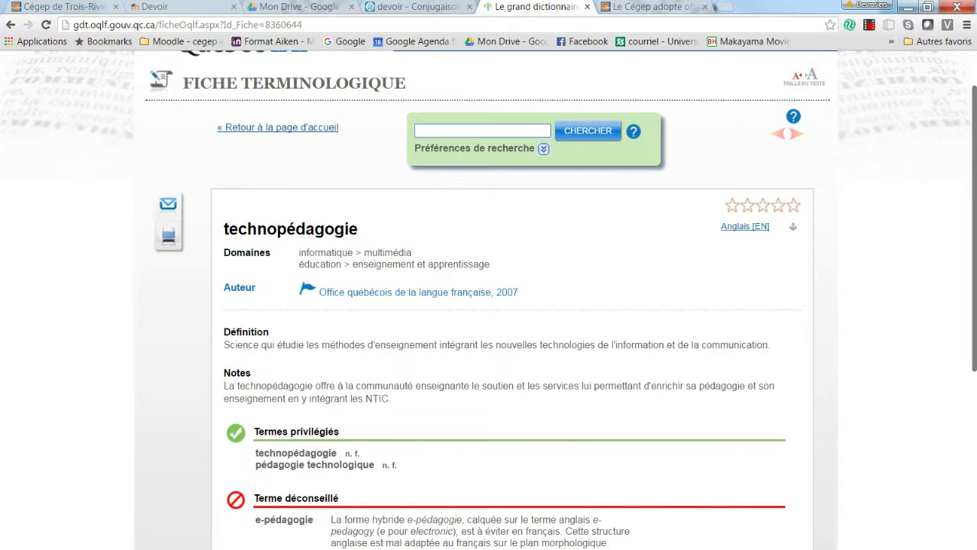
Return to the Word document and review the comments on the introduction paragraph.
key(alt+Tab)
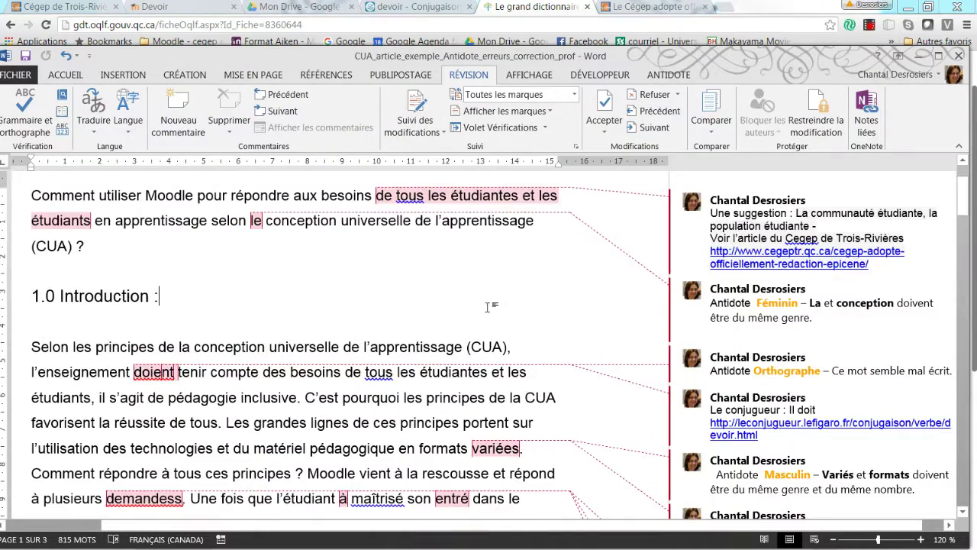
scroll(481, 344, down, 2)
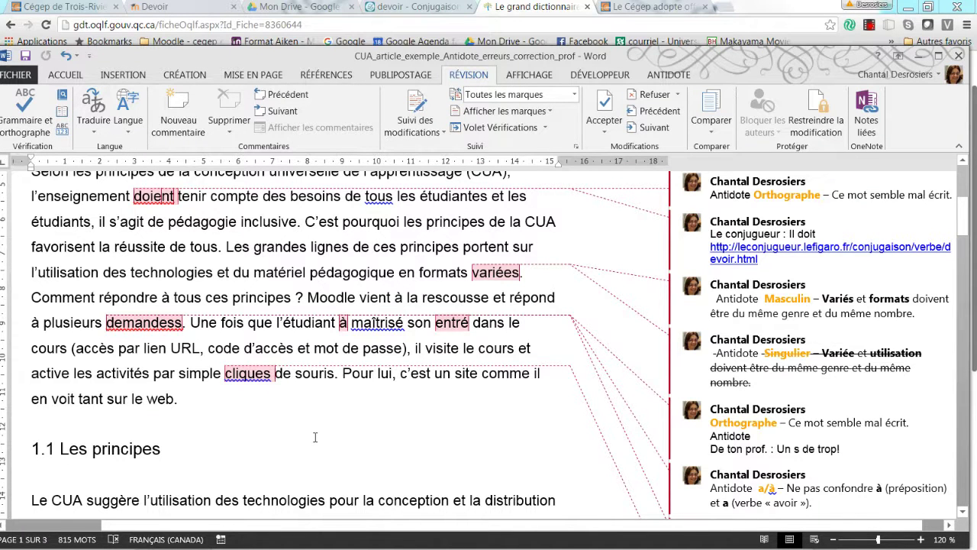
scroll(315, 436, up, 1)
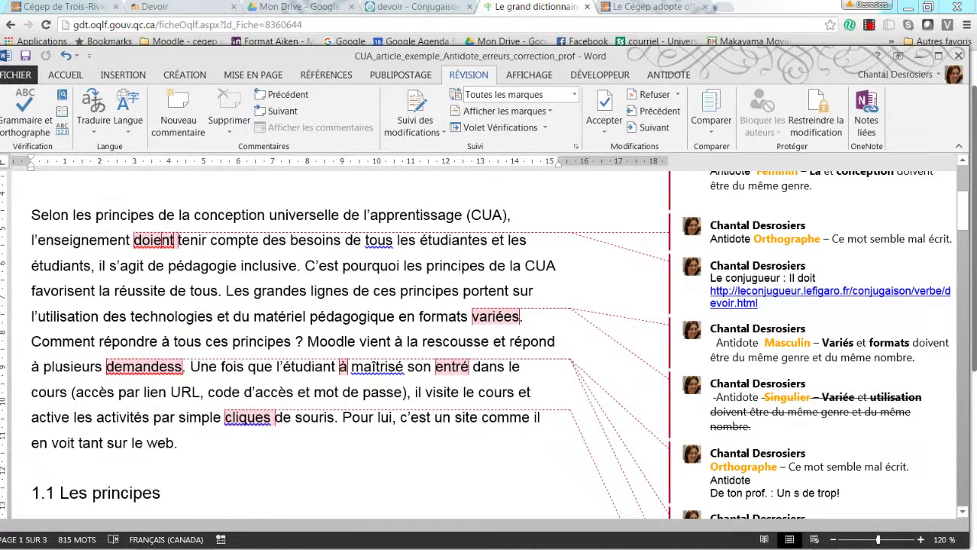
Switch to the Antidote corrector, select the detected error "doient" and view the conjugation of "devoir" in Antidote's dictionaries.
drag(0, 153, 422, 88)
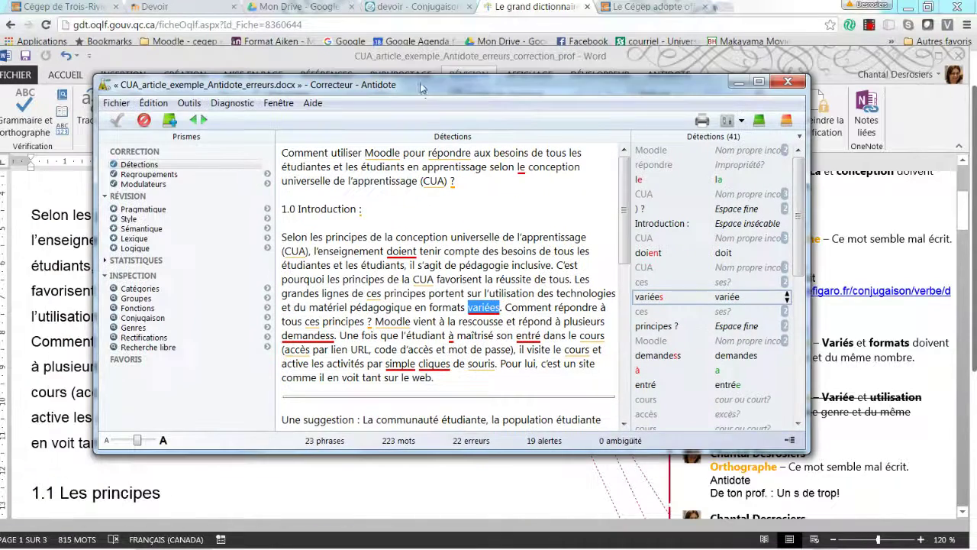
click(400, 253)
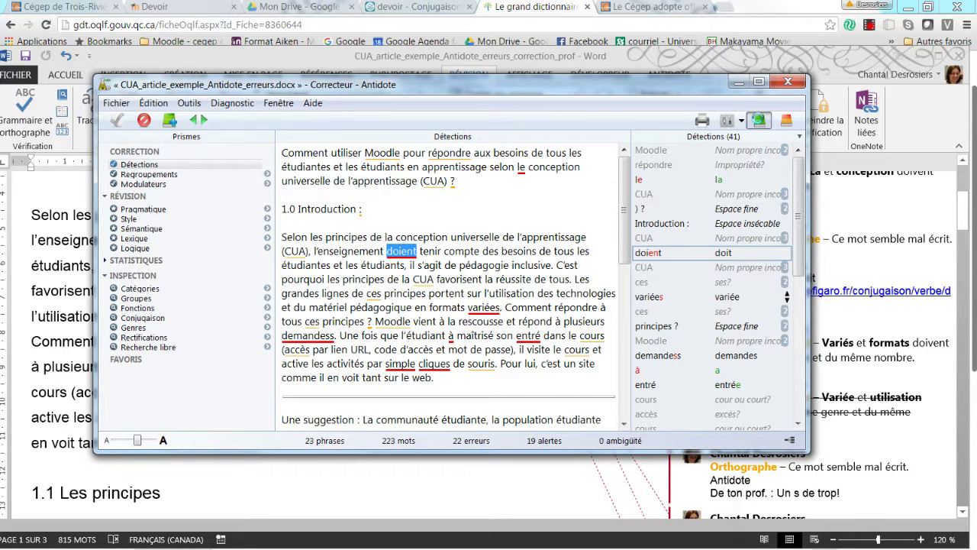
click(758, 121)
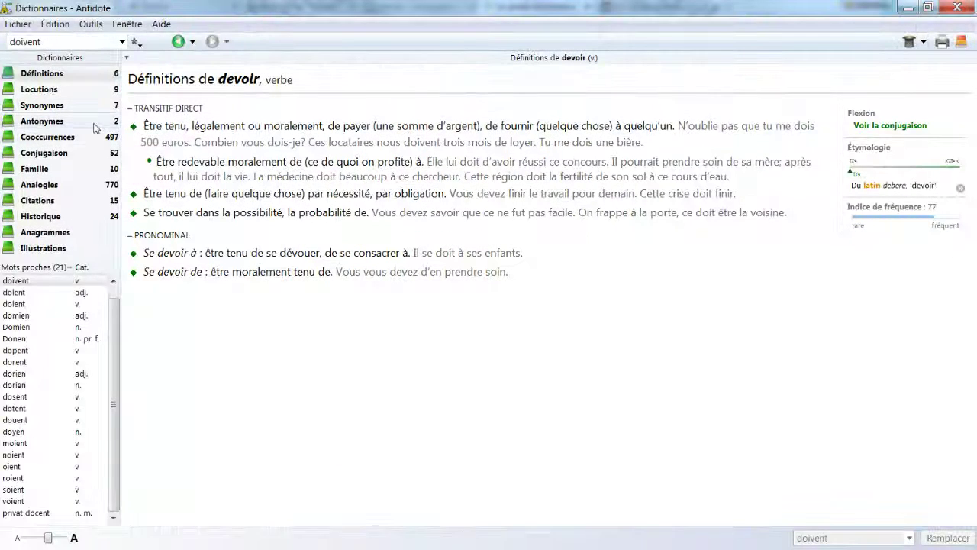
click(54, 158)
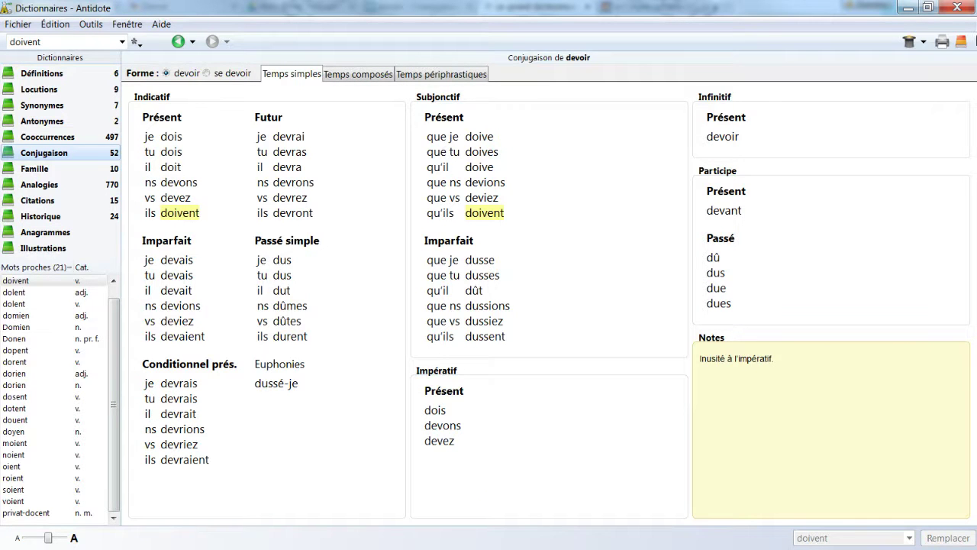
Put away the Antidote dictionary and corrector windows and switch back to the technopédagogie entry in the browser.
click(914, 7)
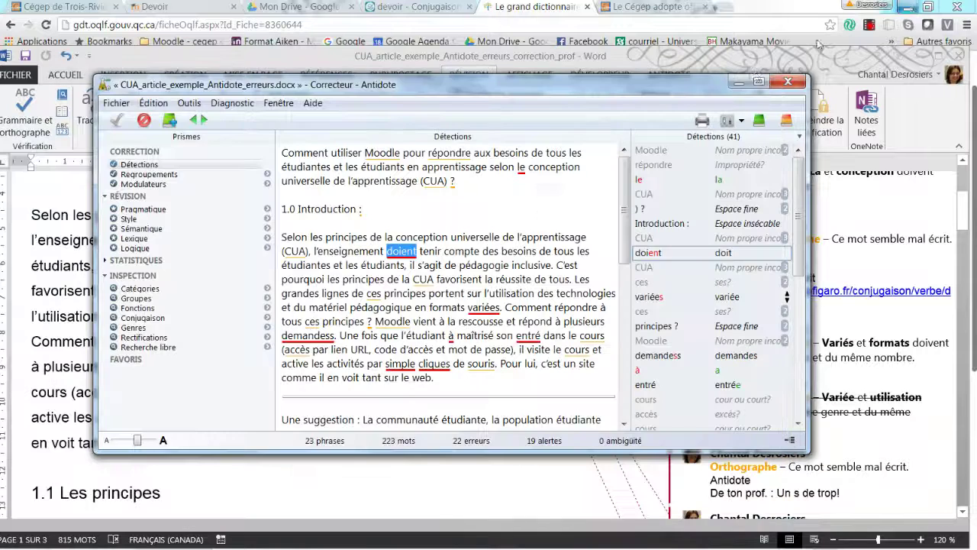
click(908, 70)
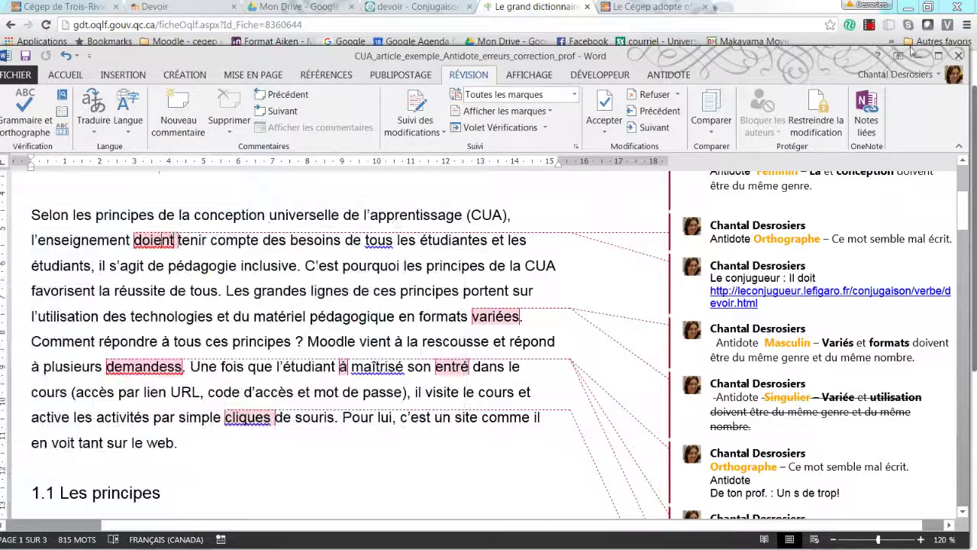
click(861, 28)
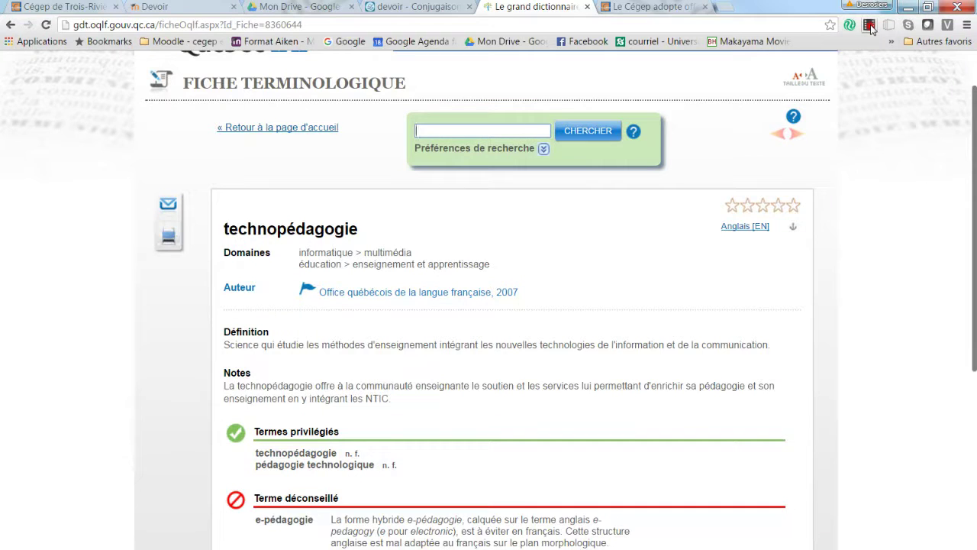